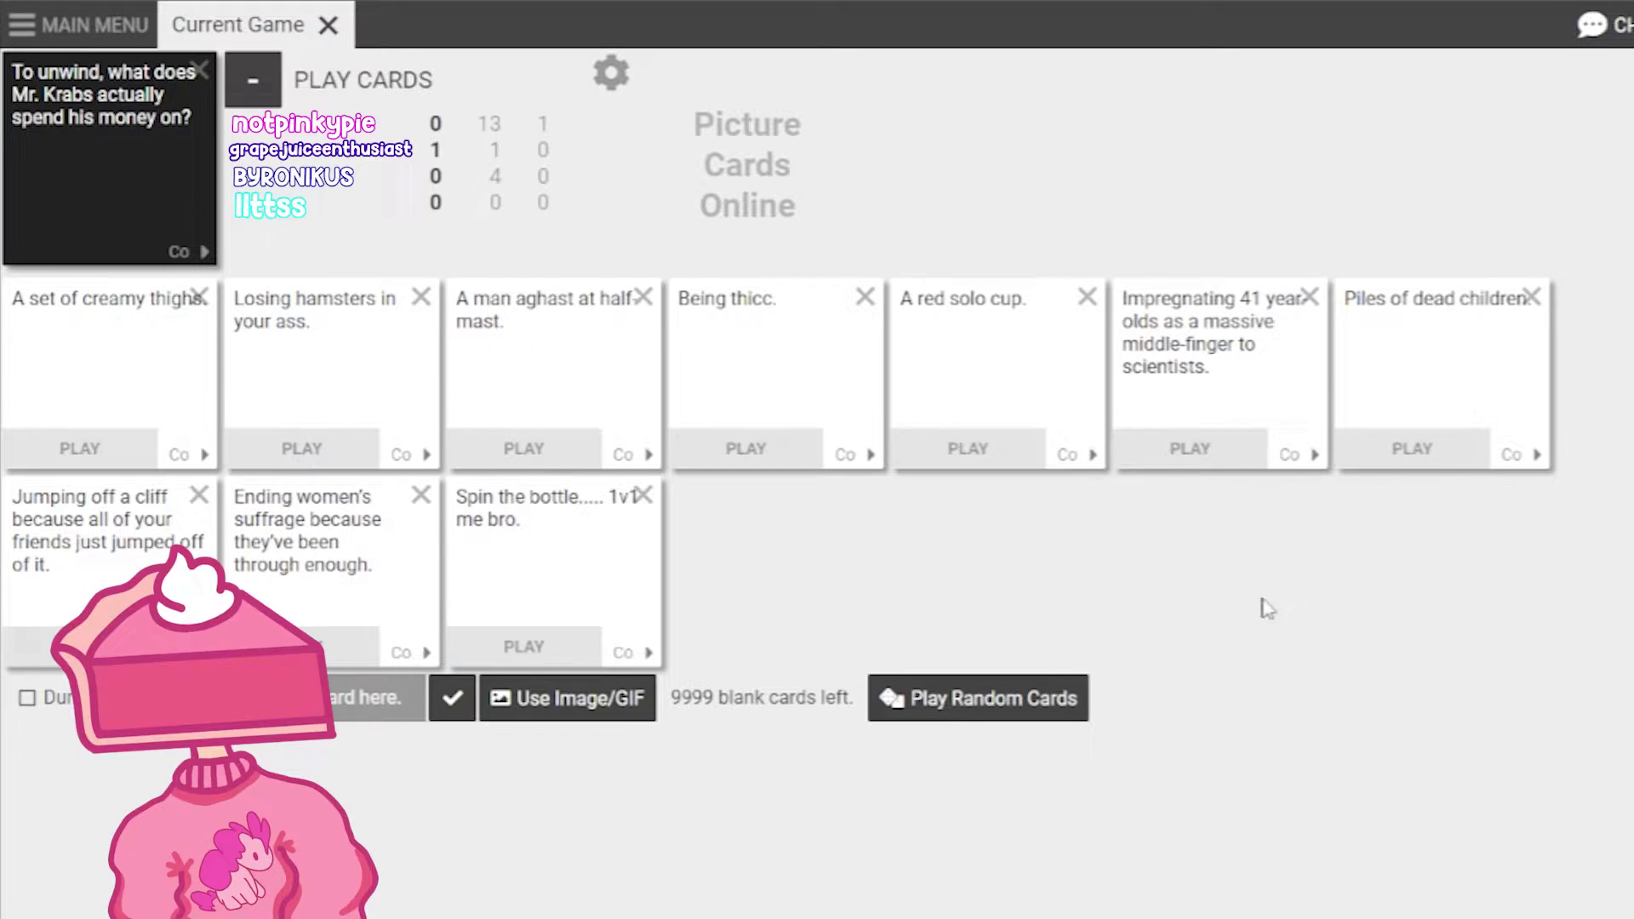
# - Start a custom answer on the blank card, clearing a stray typed character
pyautogui.click(360, 698)
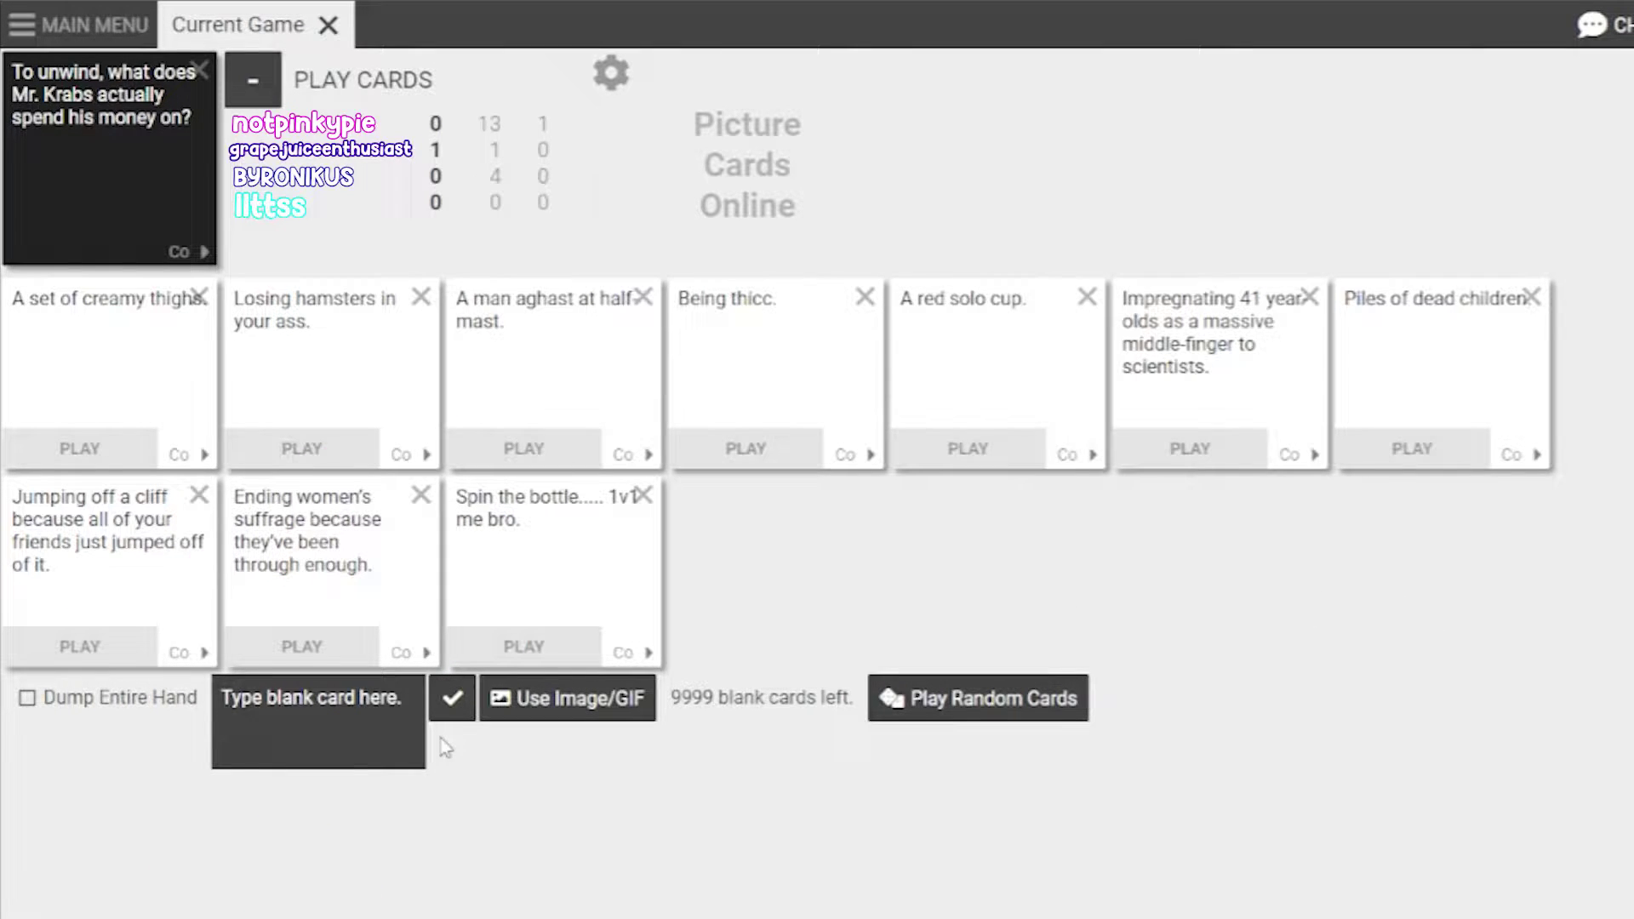
pyautogui.write('The ands')
pyautogui.press('BackSpace')
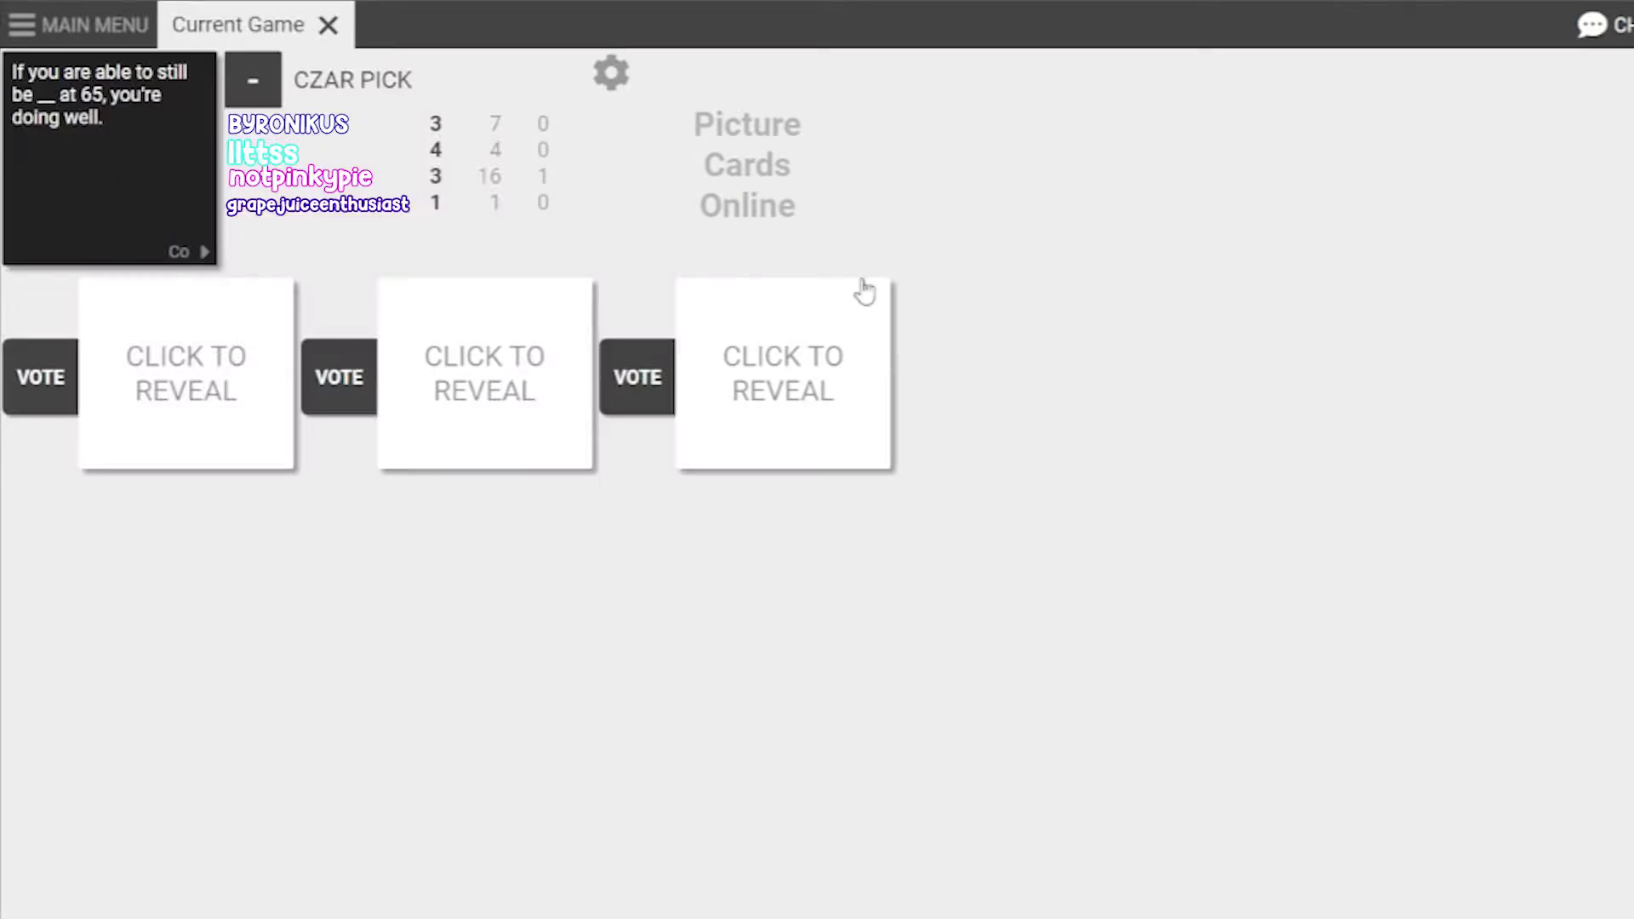
# - Reveal the three hidden answers and vote 'Chugging drain cleaner' the winner
pyautogui.click(281, 357)
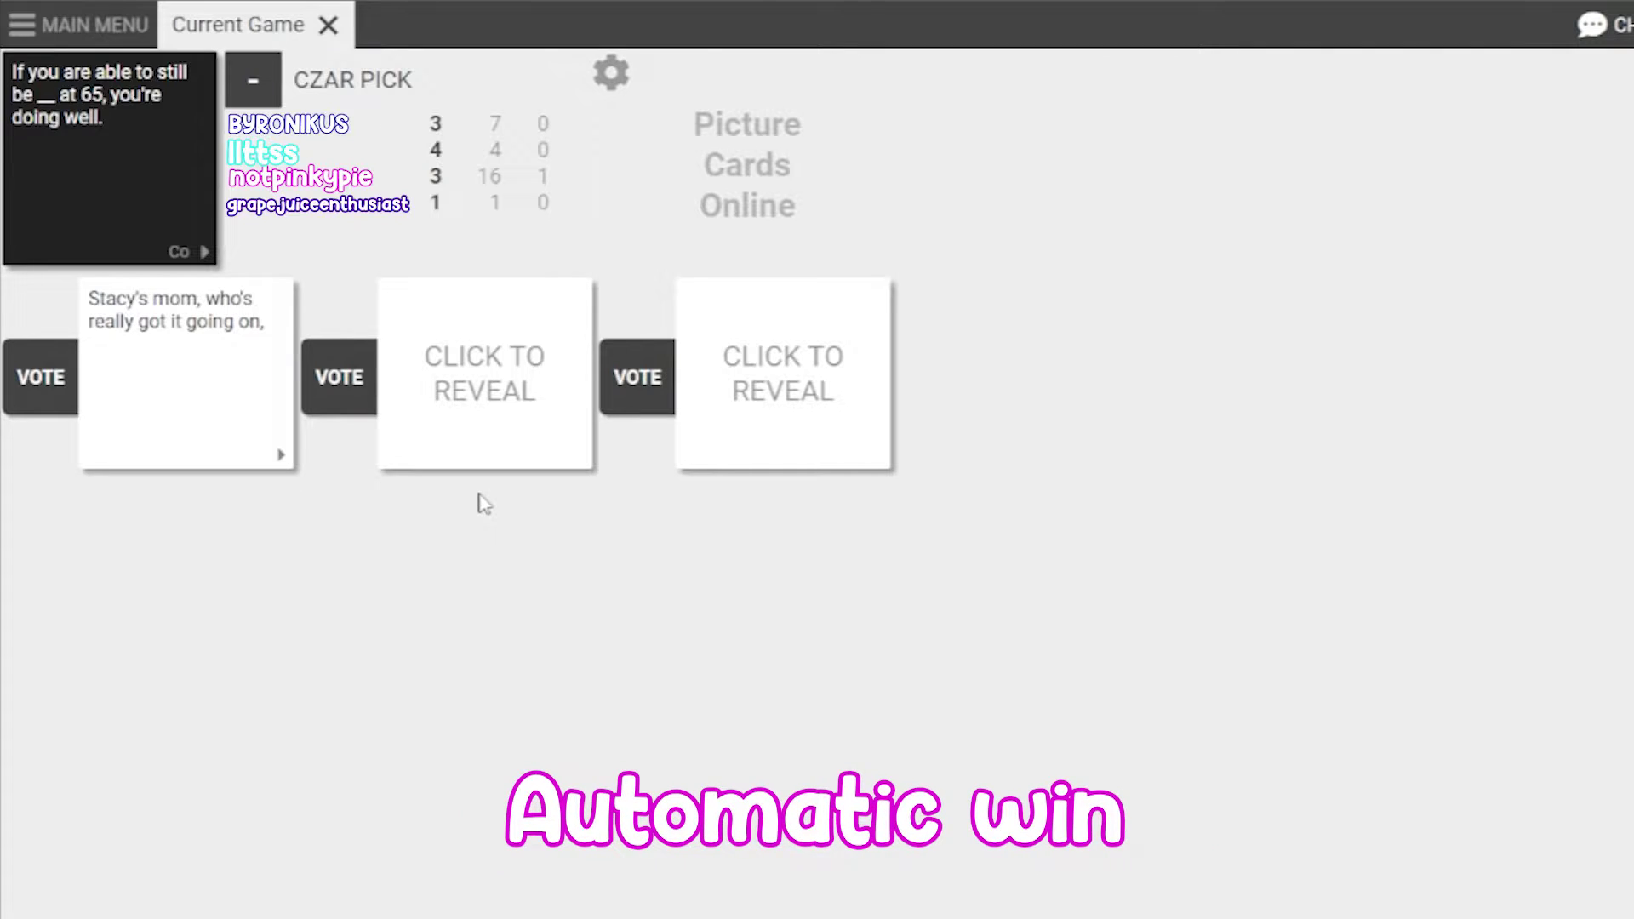
pyautogui.click(471, 439)
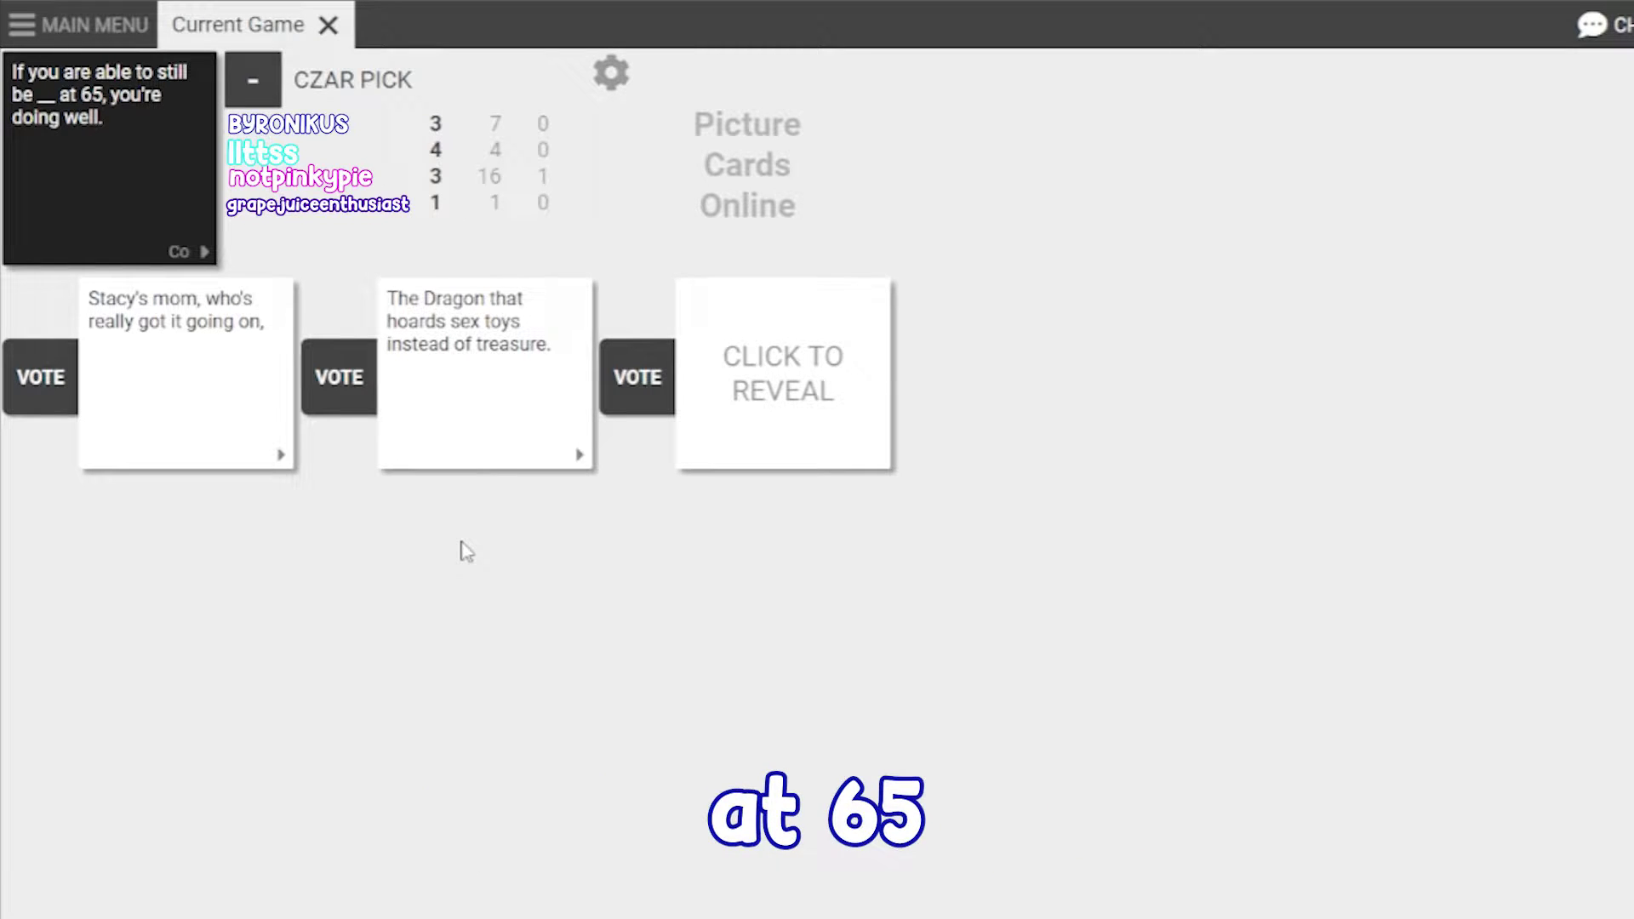
pyautogui.click(731, 454)
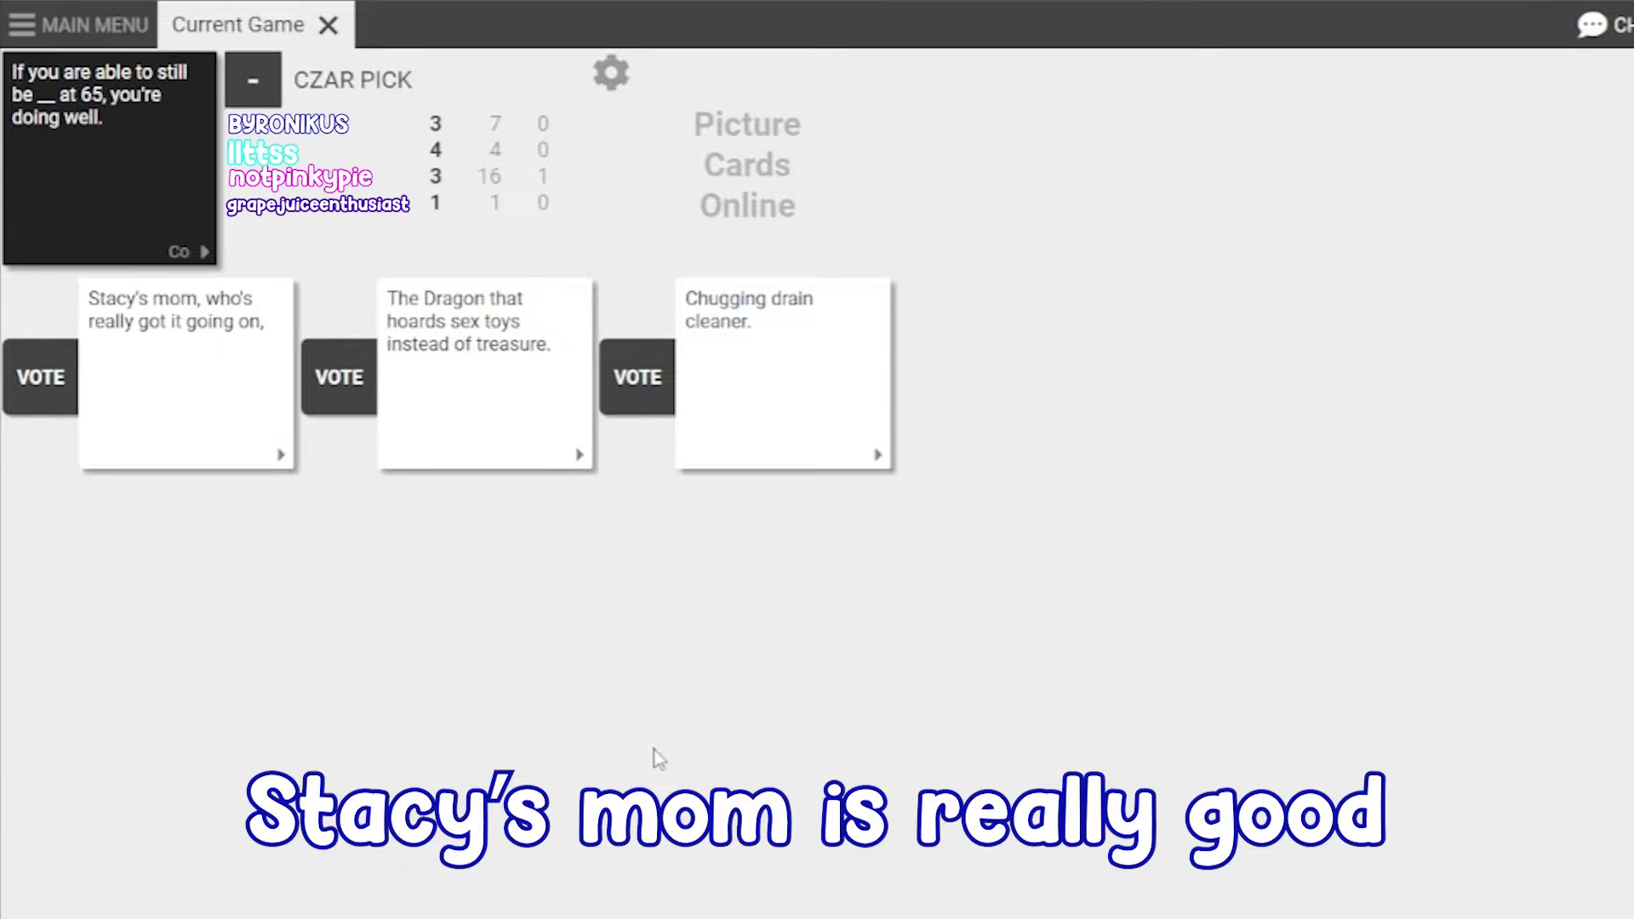
pyautogui.click(638, 390)
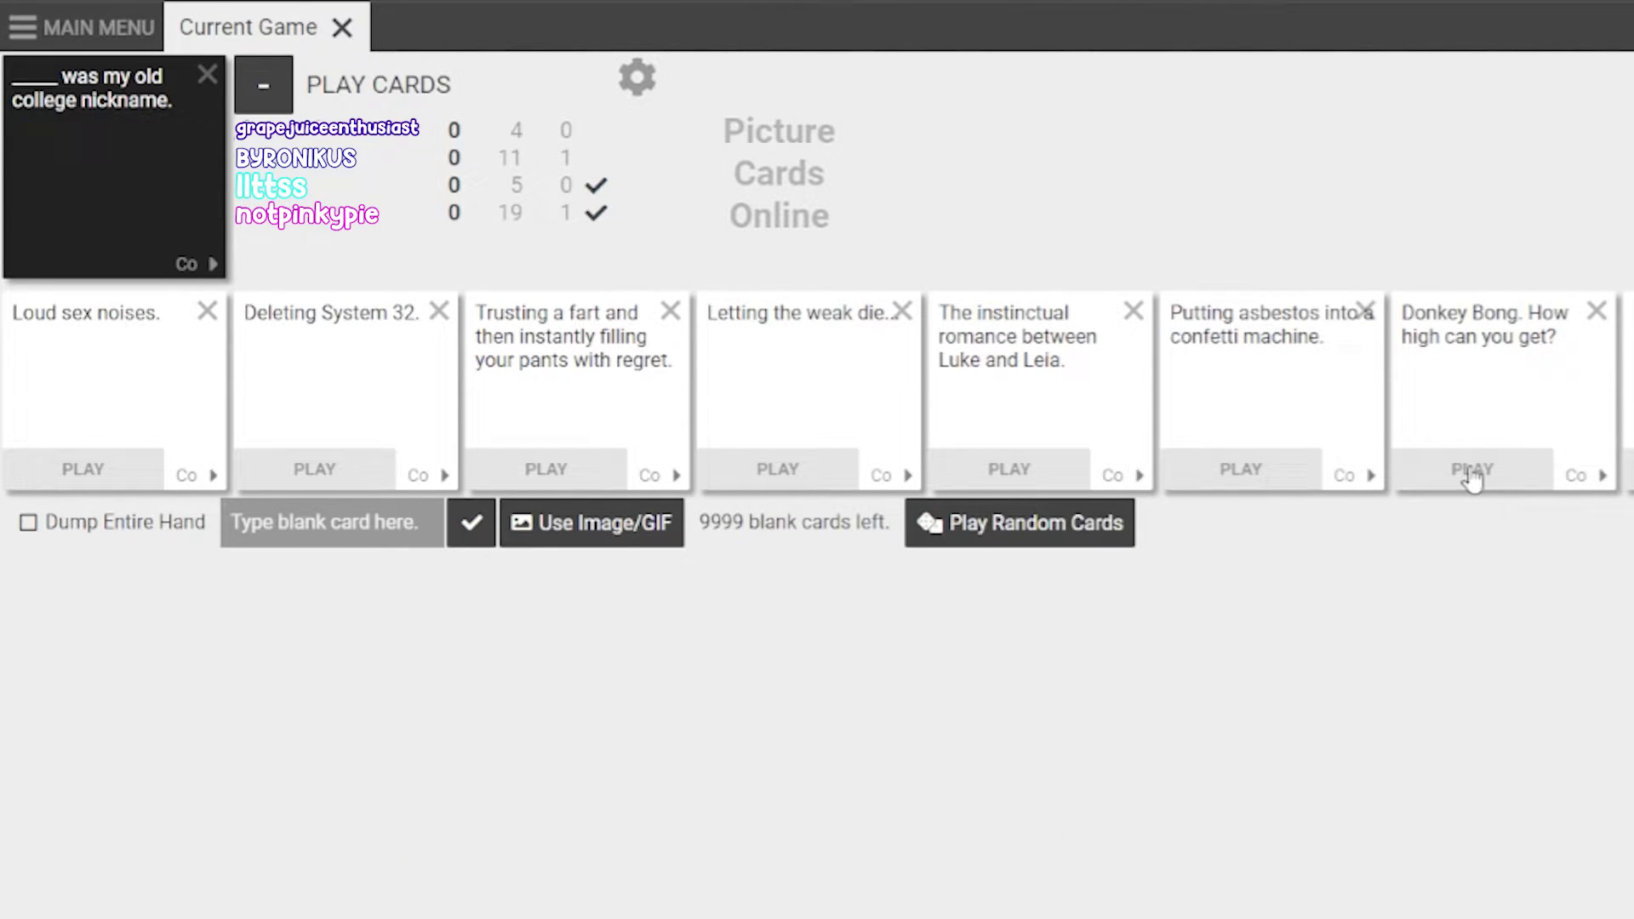
# - Play the 'Donkey Bong. How high can you get?' card for the college nickname prompt
pyautogui.click(1472, 473)
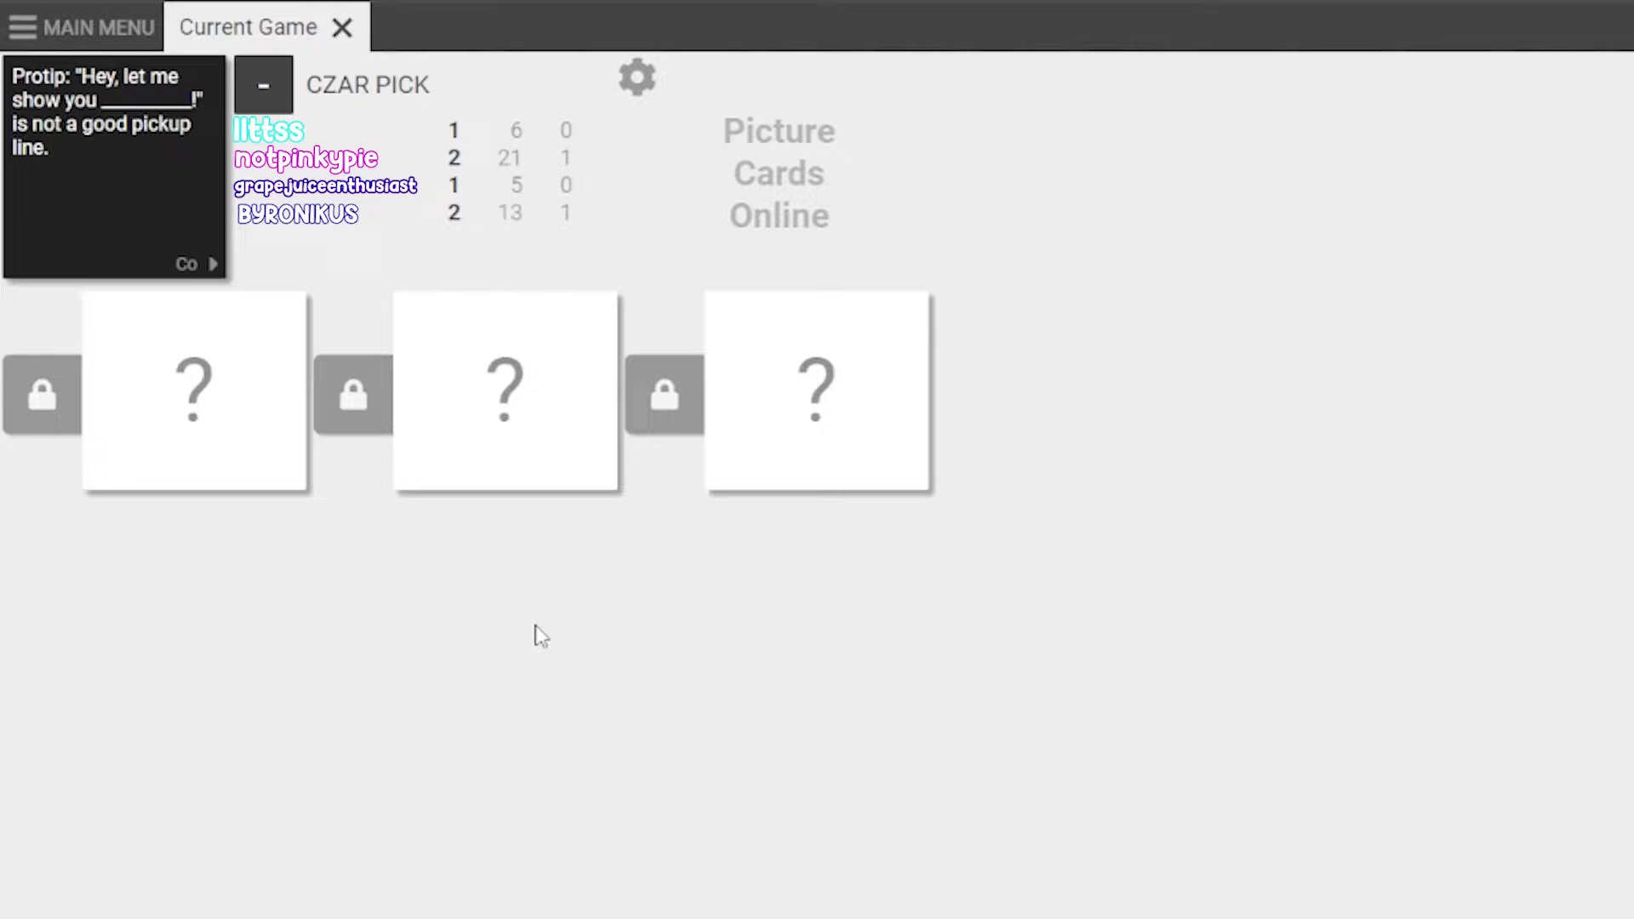
# - Reveal the first pickup-line answer and load its Kermit GIF
pyautogui.click(238, 416)
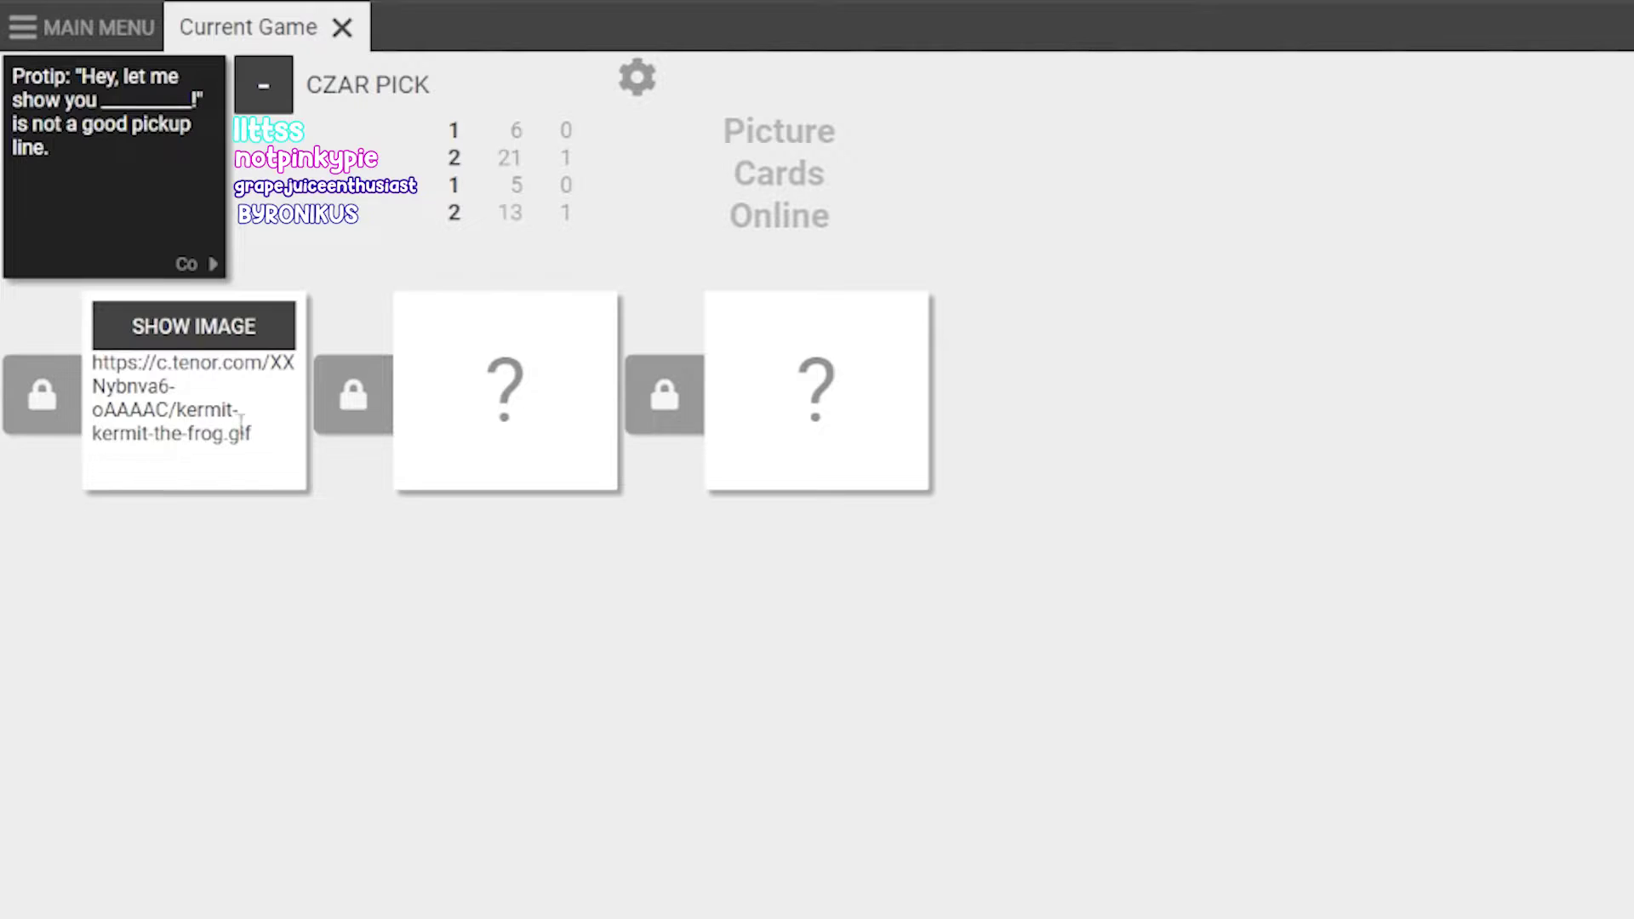
pyautogui.click(196, 330)
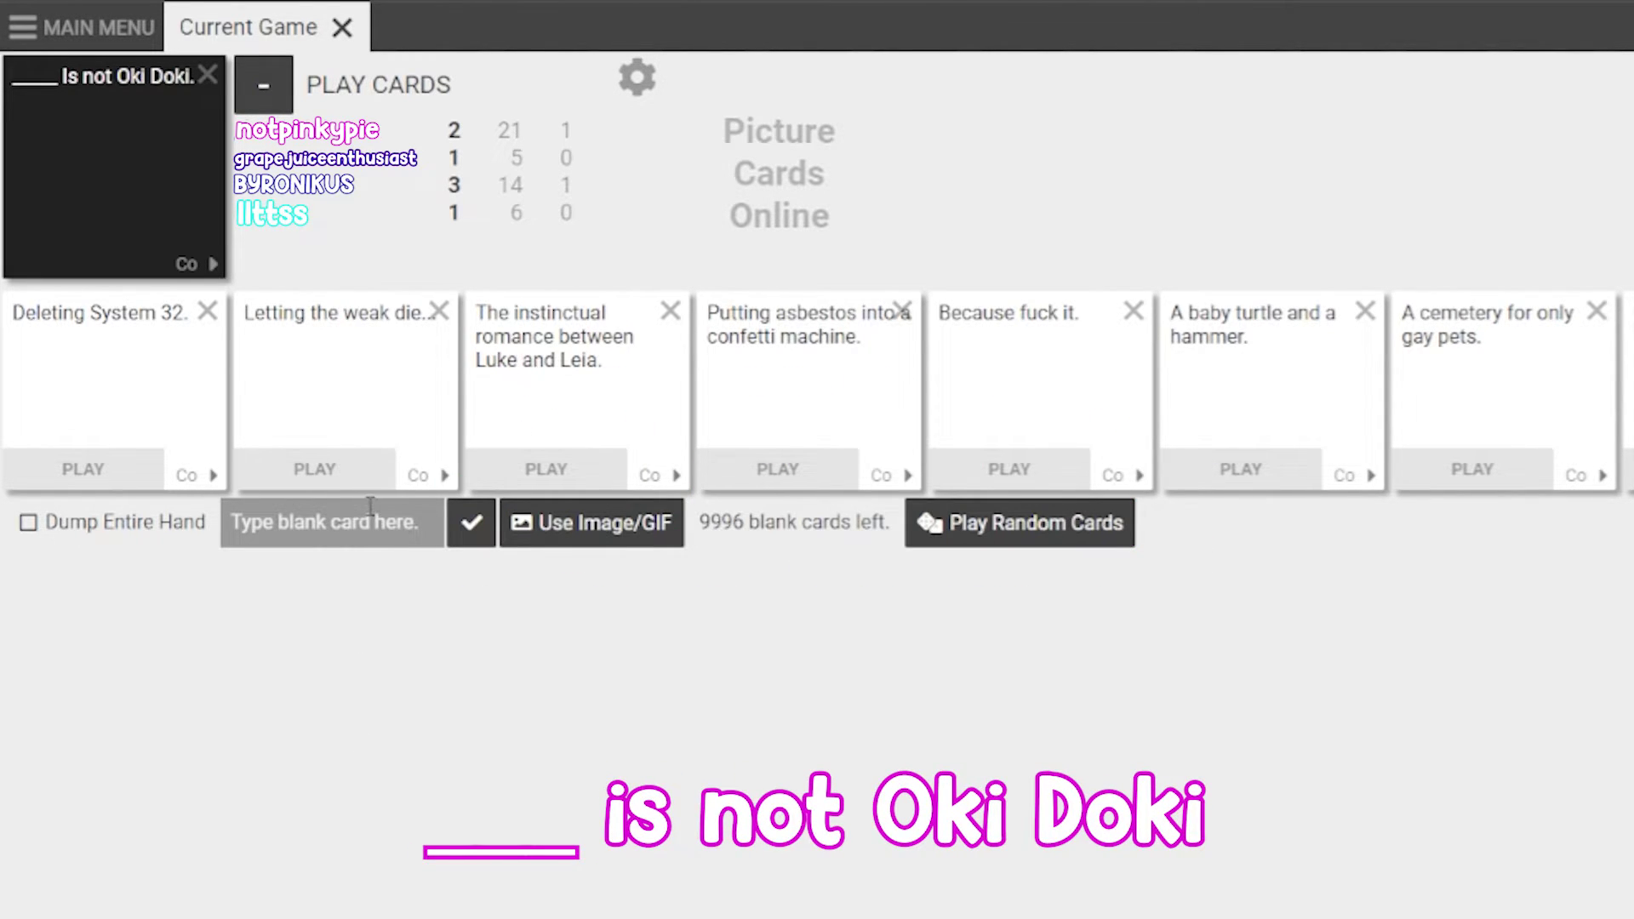
# - Submit an answer card for the Oki Doki prompt
pyautogui.click(224, 416)
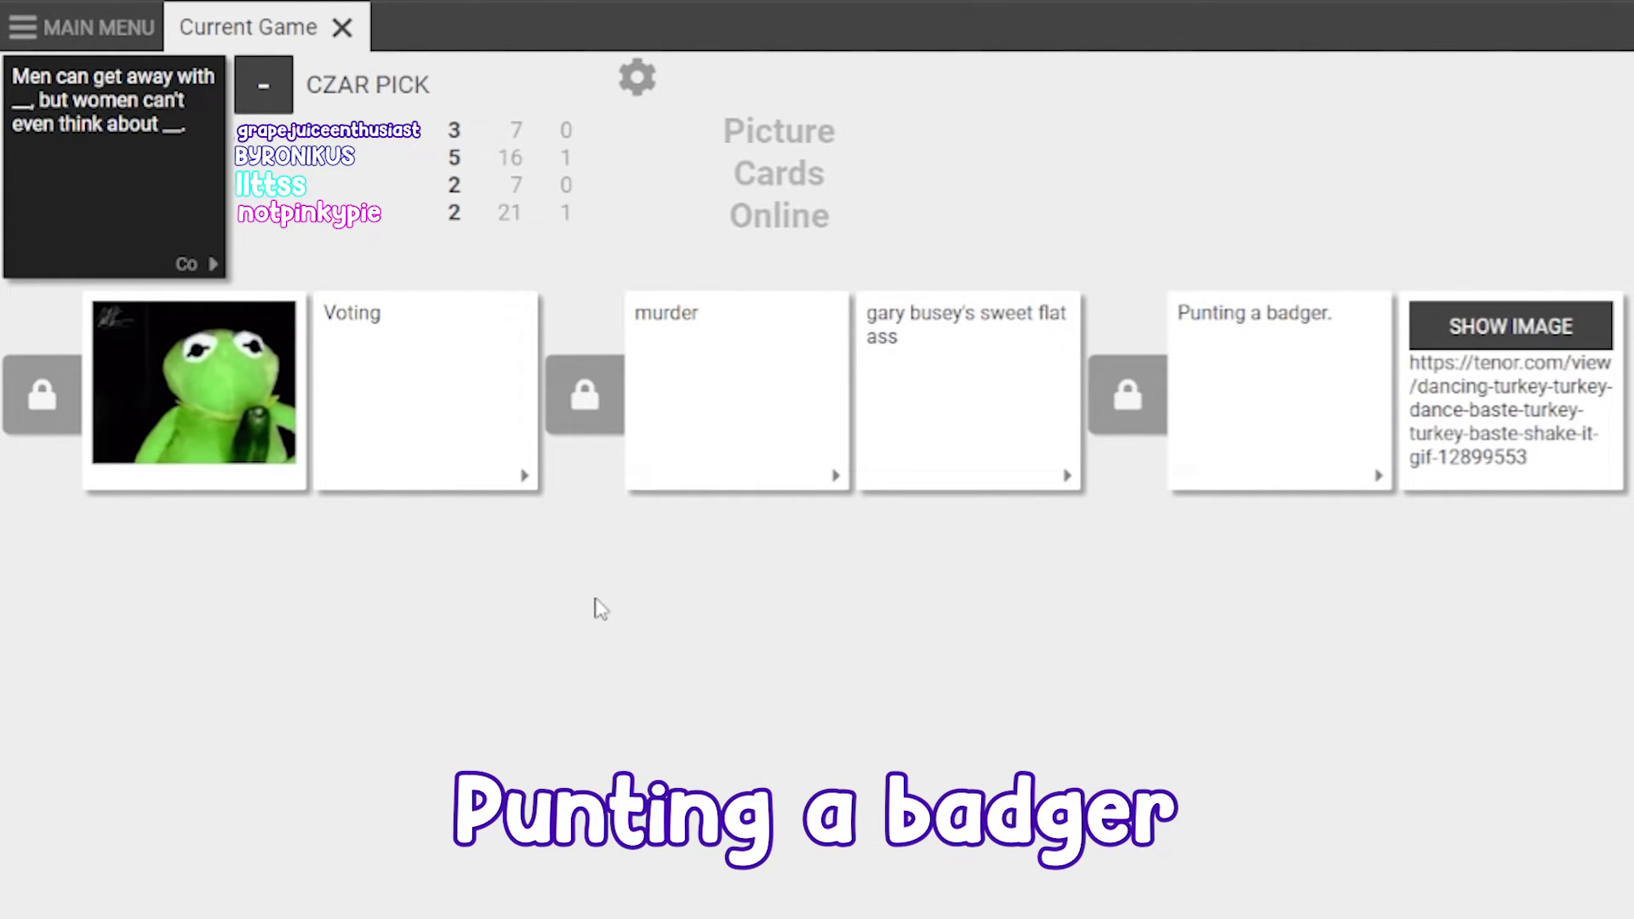
# - Show the image on the last card of the 'Punting a badger' answer pair
pyautogui.click(1481, 323)
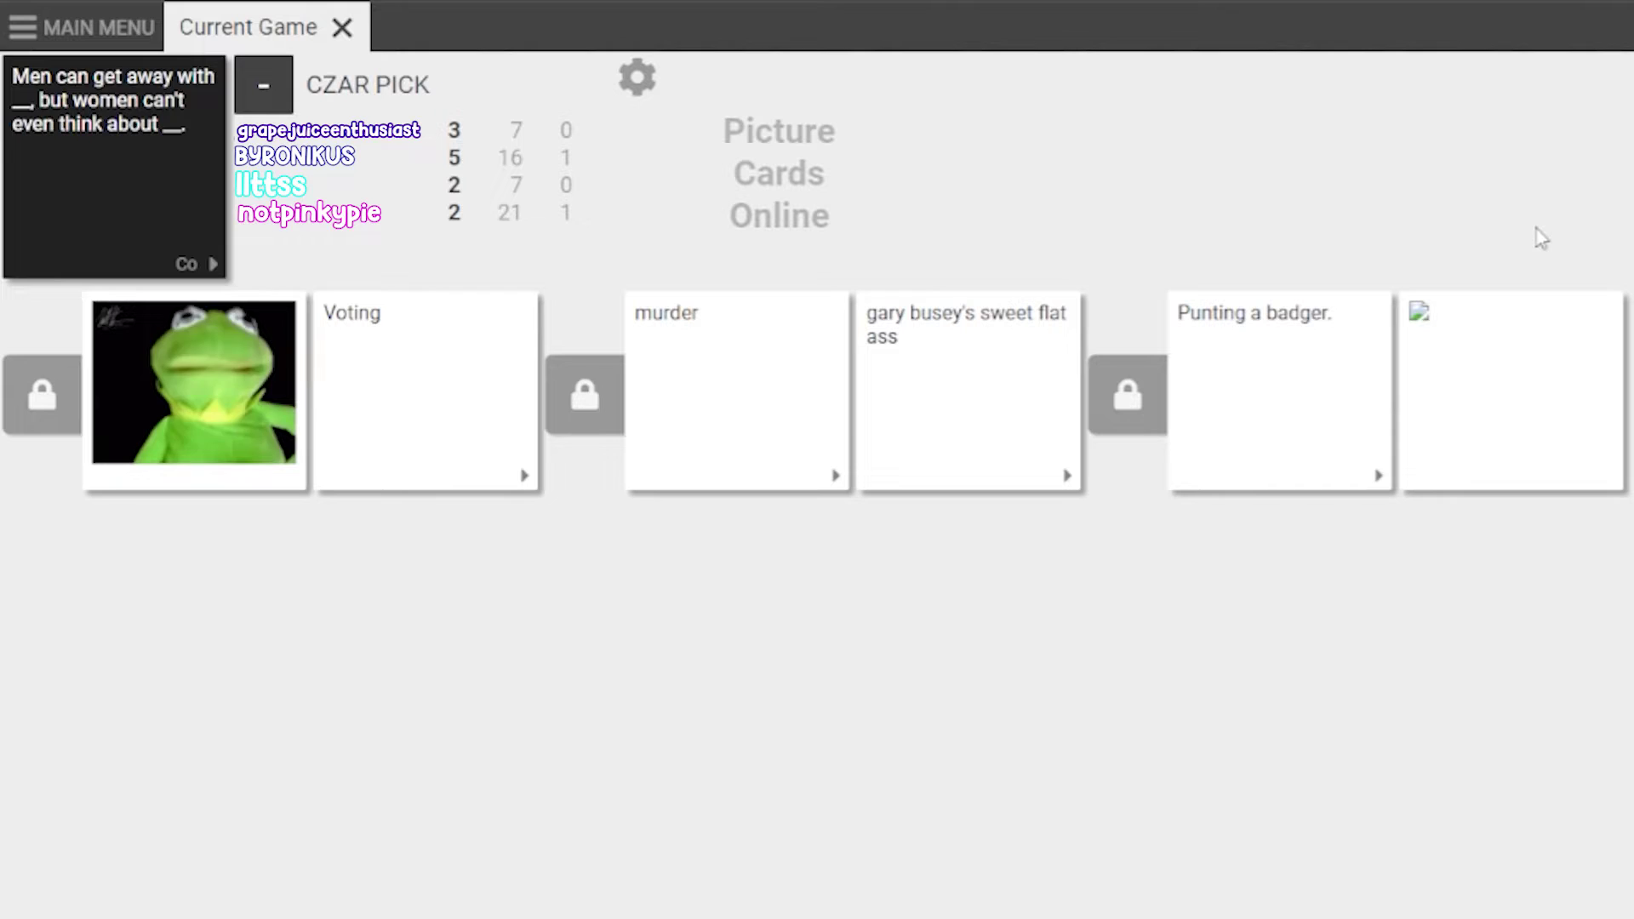